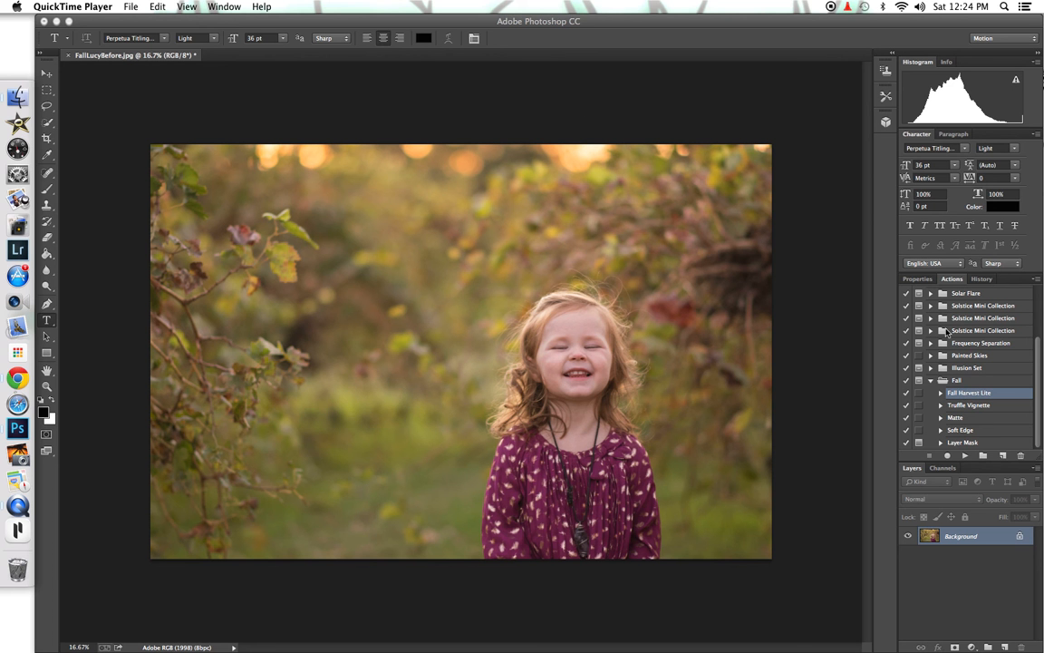
Run the Fall Harvest Lite action and mask its effect off the girl with a black 396 px brush at 0% hardness
click(968, 456)
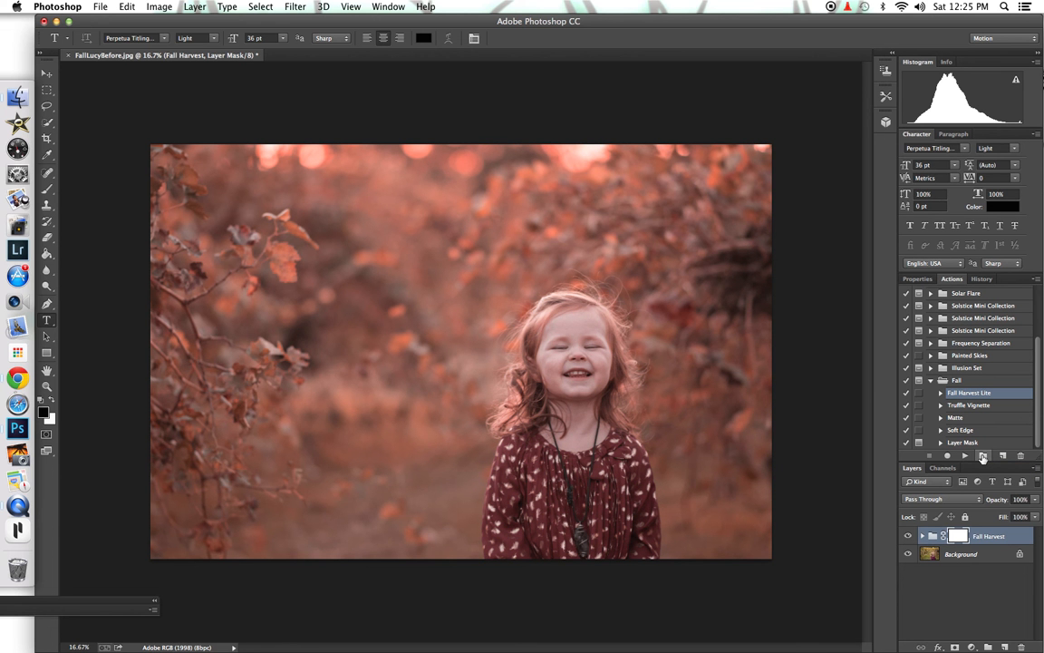
click(47, 190)
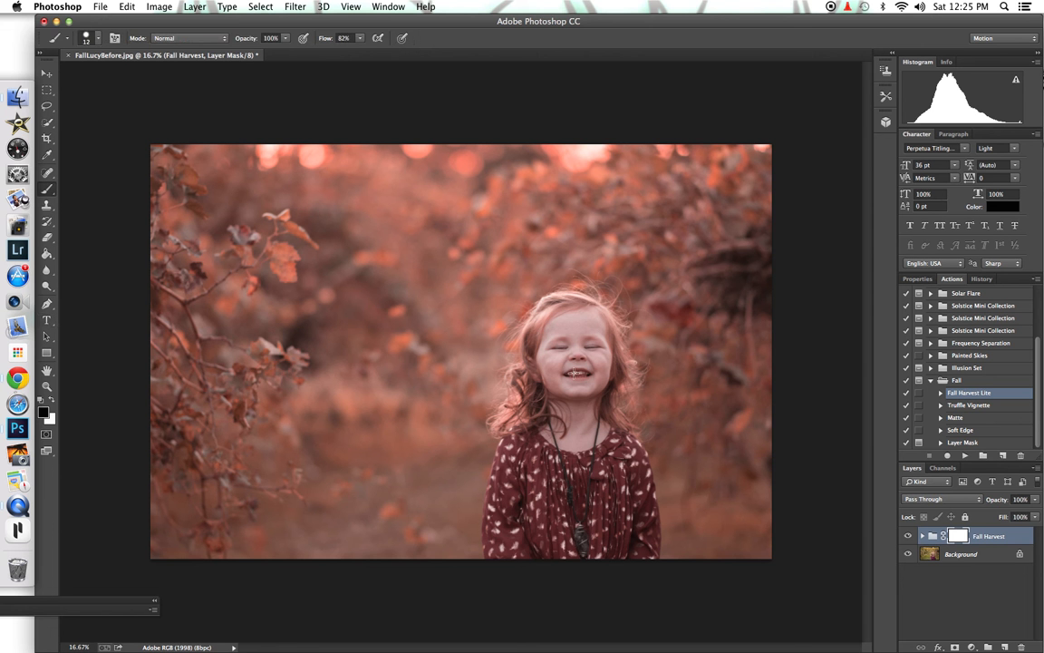
click(88, 38)
drag(172, 105, 105, 105)
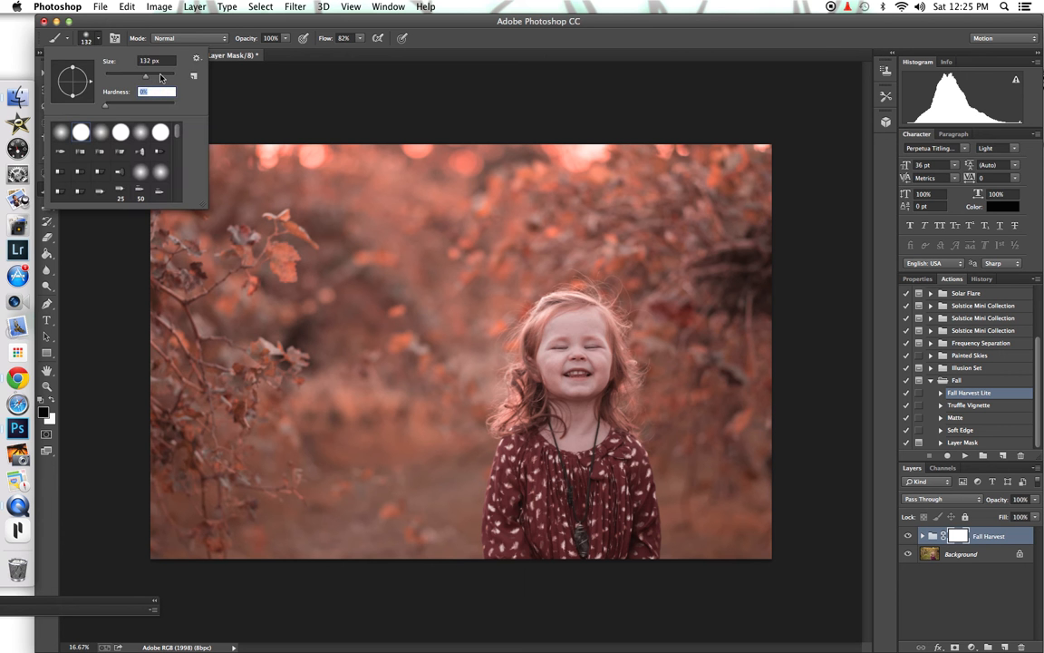
drag(146, 75, 164, 76)
key(Return)
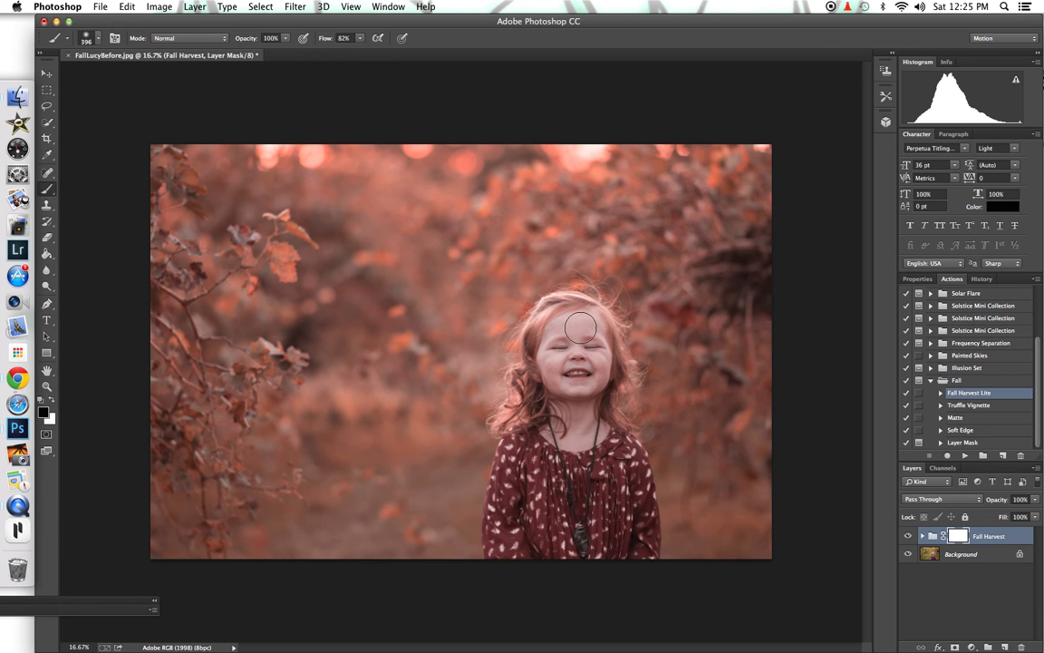
mouse_move(535, 390)
mouse_down()
mouse_move(524, 443)
mouse_move(536, 462)
mouse_move(529, 548)
mouse_move(514, 538)
mouse_up()
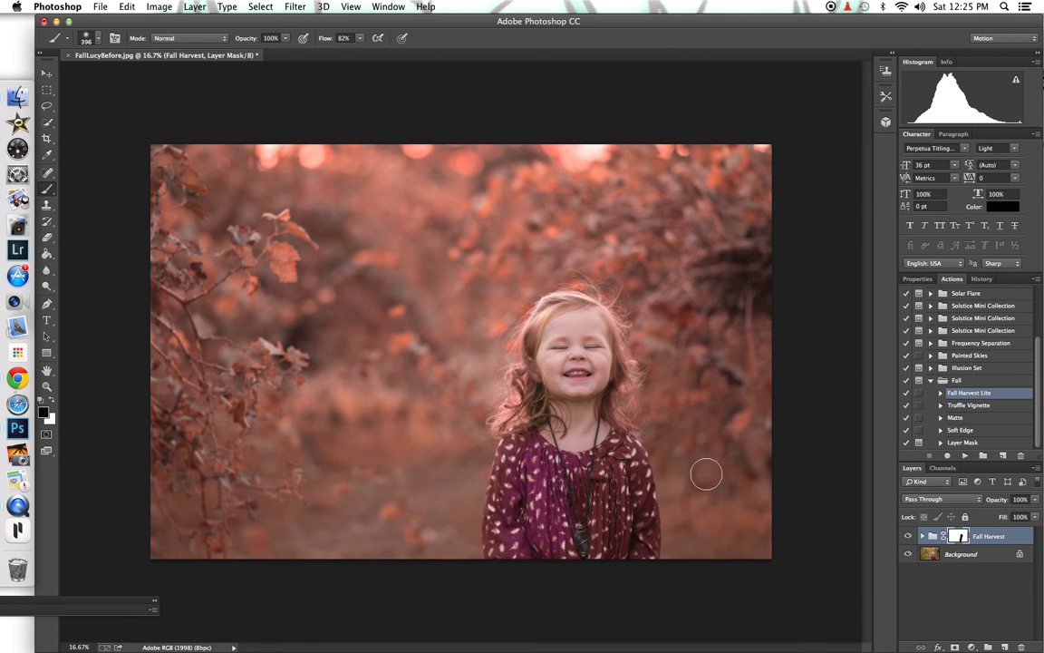
mouse_move(616, 547)
mouse_down()
mouse_move(586, 492)
mouse_move(589, 466)
mouse_up()
Set the brush to 132 px with 61% flow and switch the foreground colour to white for touching up the mask
click(89, 39)
click(139, 77)
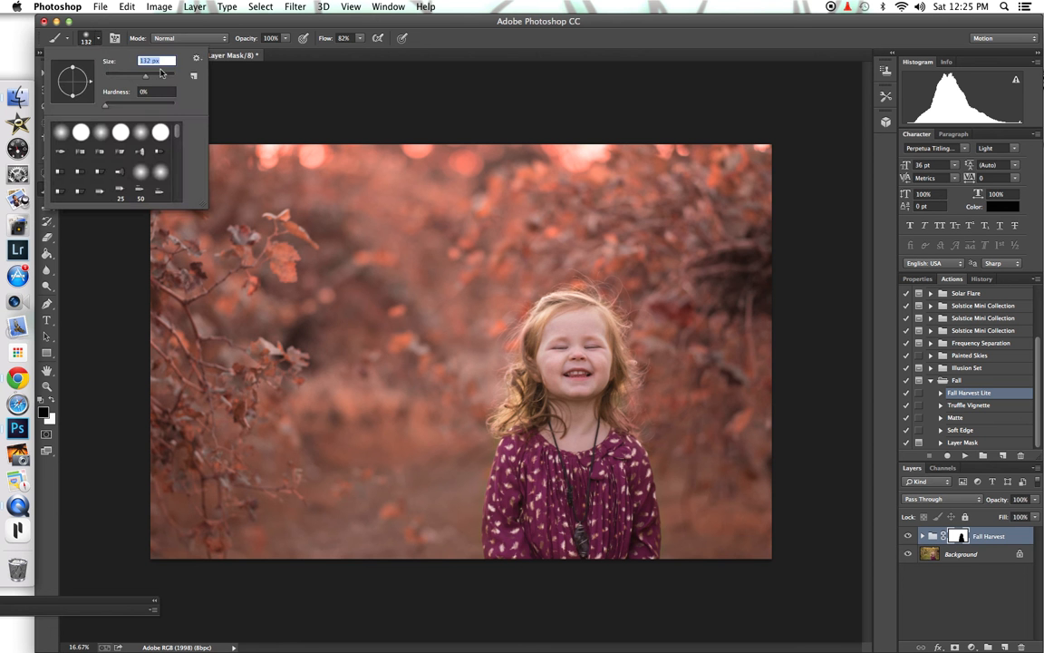
click(360, 39)
click(350, 52)
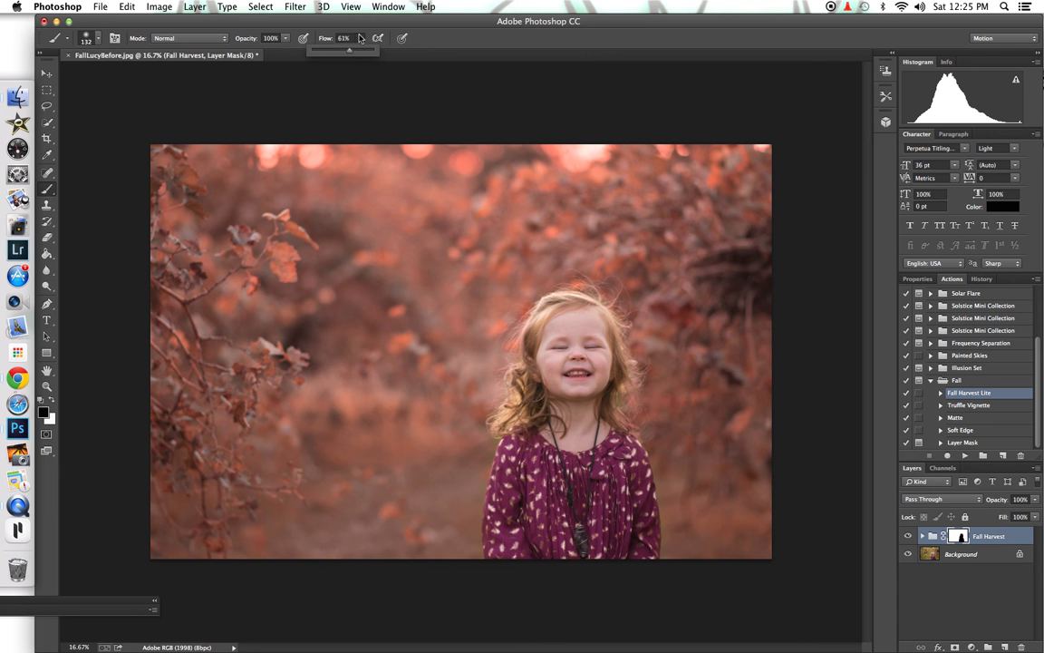
click(52, 400)
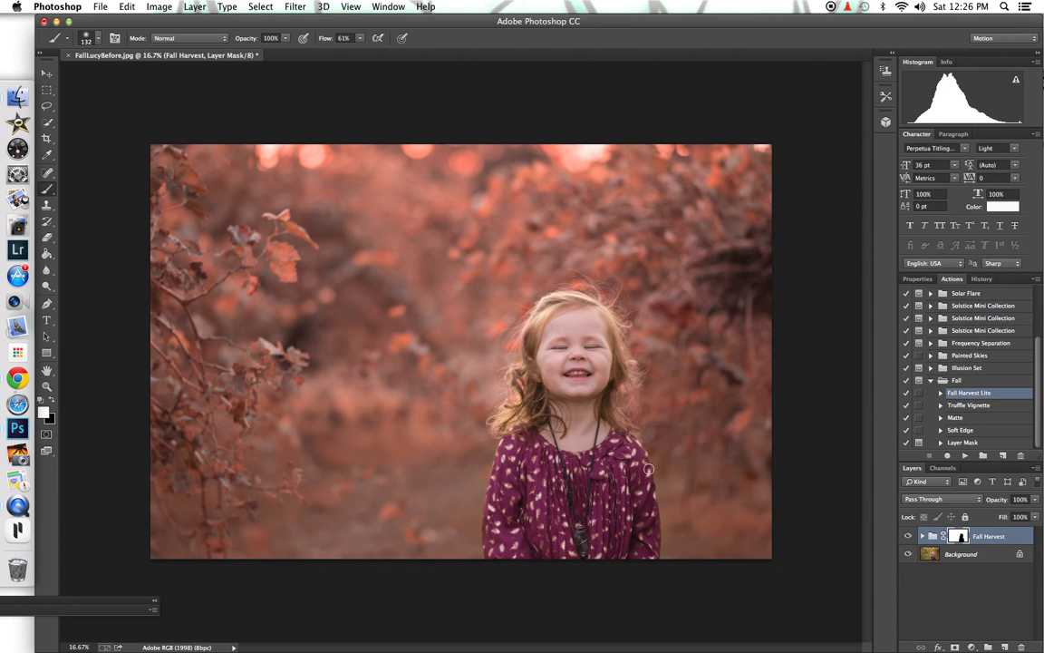
Run the Truffle Vignette action and set its layer opacity to 44%
click(970, 405)
click(965, 455)
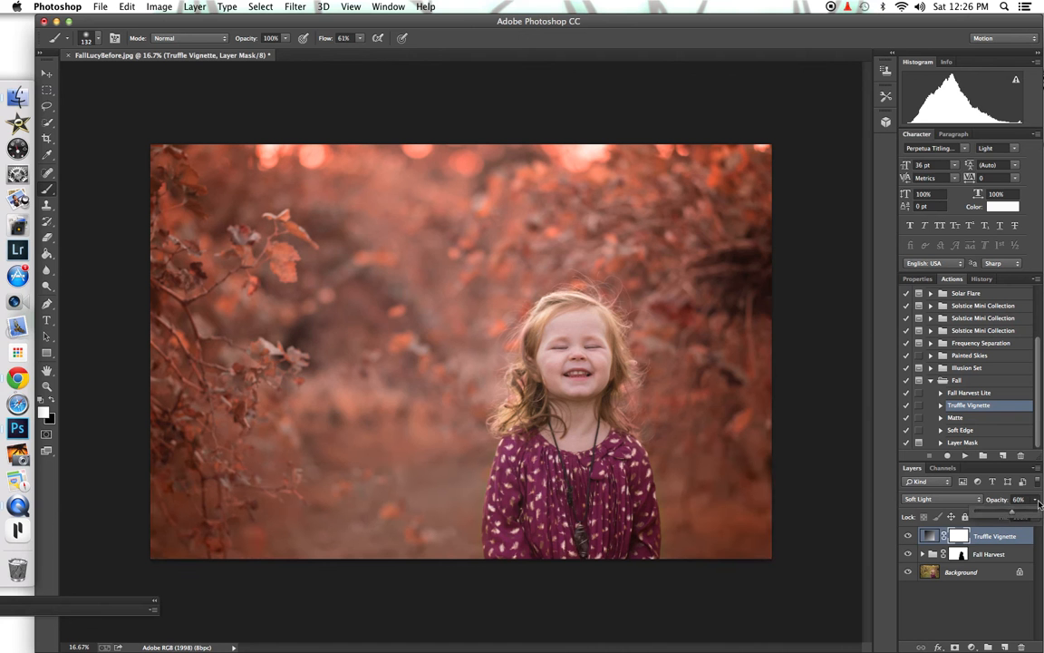
drag(1035, 499, 1008, 517)
Switch to Finder, close the Applications window and place Fall01.png from the Autumn Leaf Overlays folder into the photo
click(18, 94)
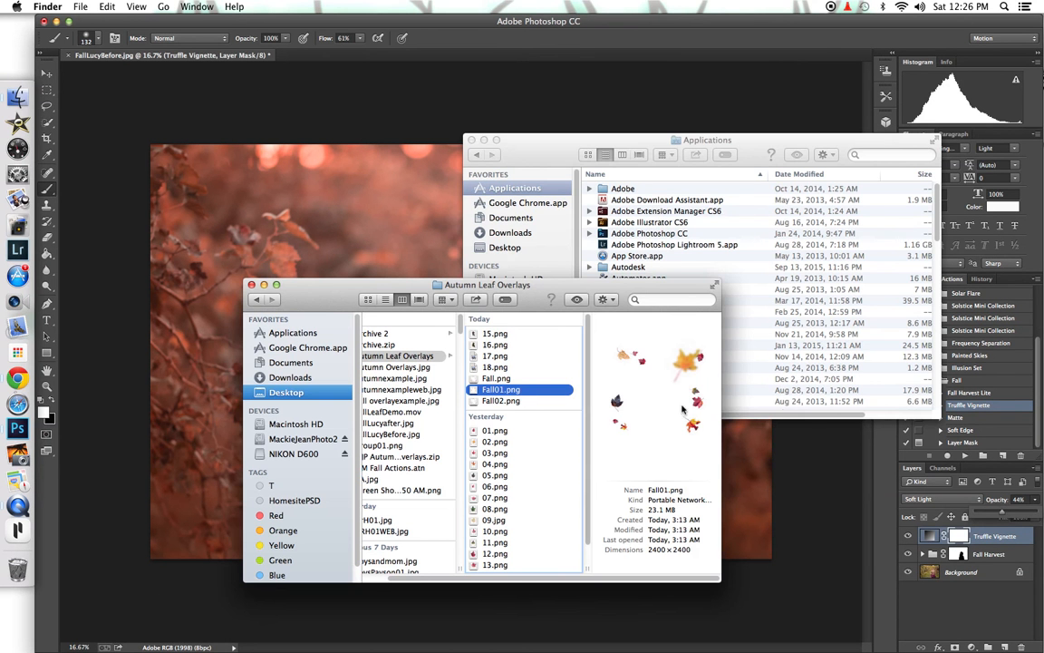
click(471, 139)
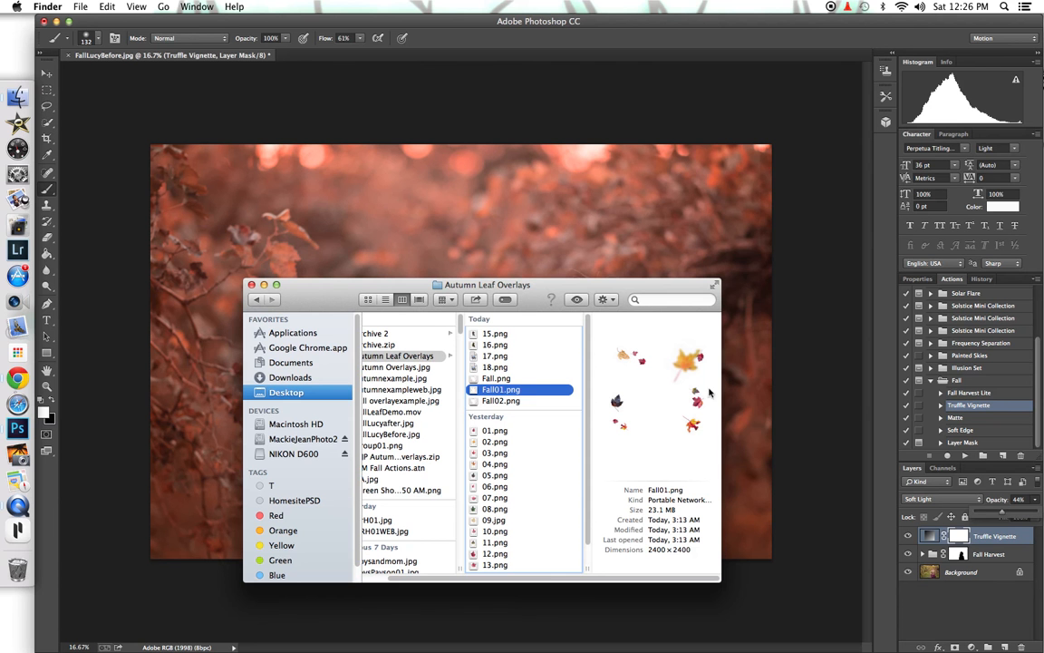
drag(508, 389, 495, 201)
drag(535, 390, 452, 207)
Scale the Fall01 leaf overlay to about 188% width and 179% height, positioning the leaves around the girl
drag(591, 224, 693, 142)
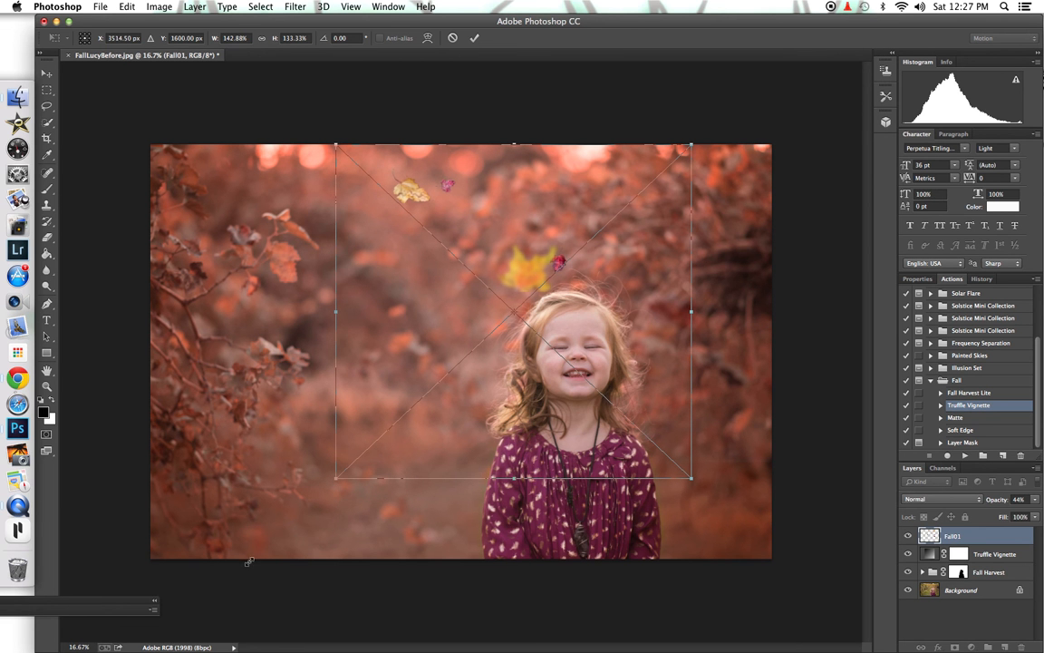
drag(250, 547, 251, 552)
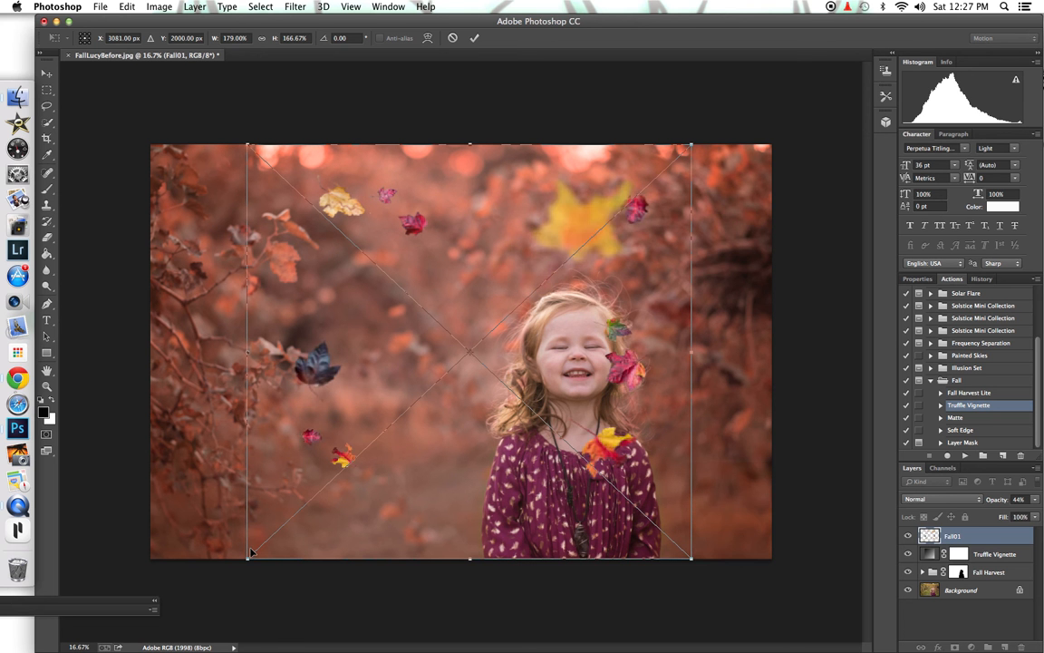
drag(582, 390, 595, 389)
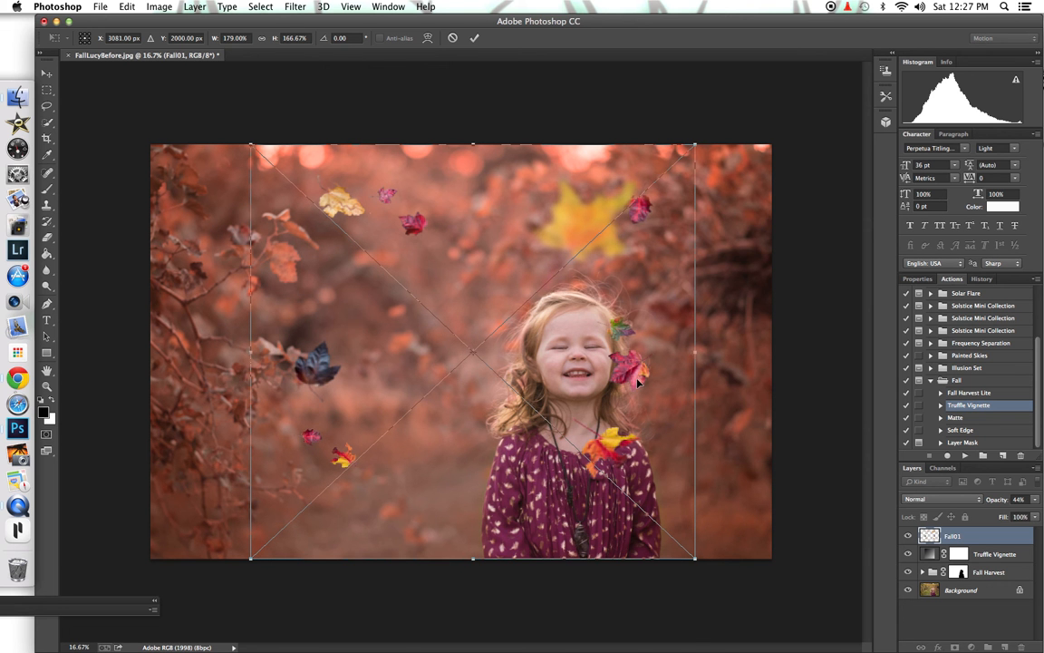
drag(588, 309, 664, 303)
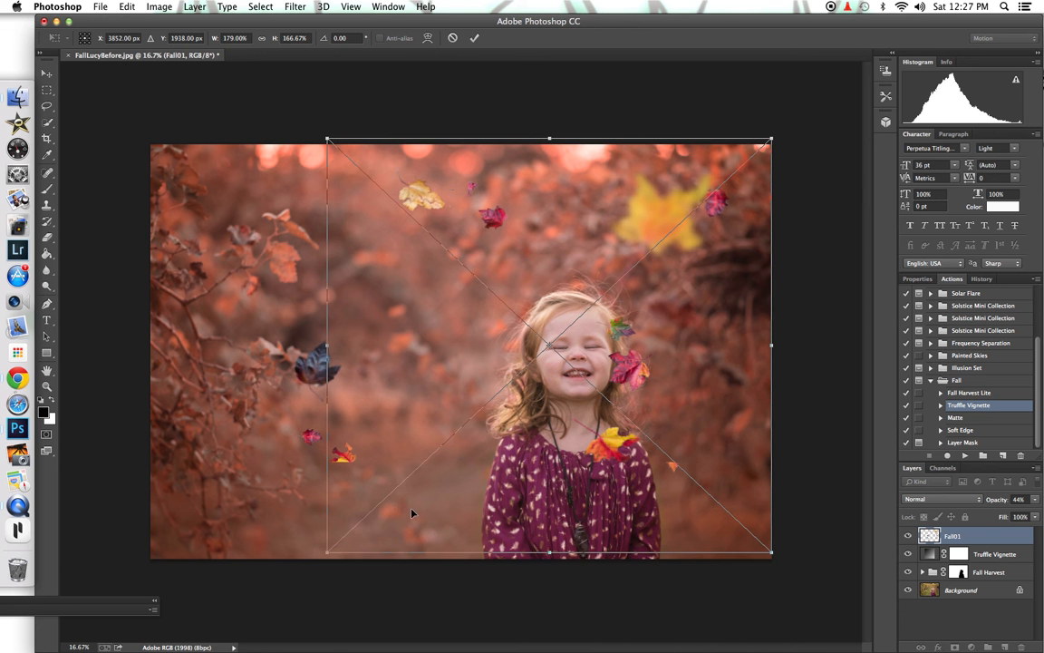
drag(412, 513, 417, 516)
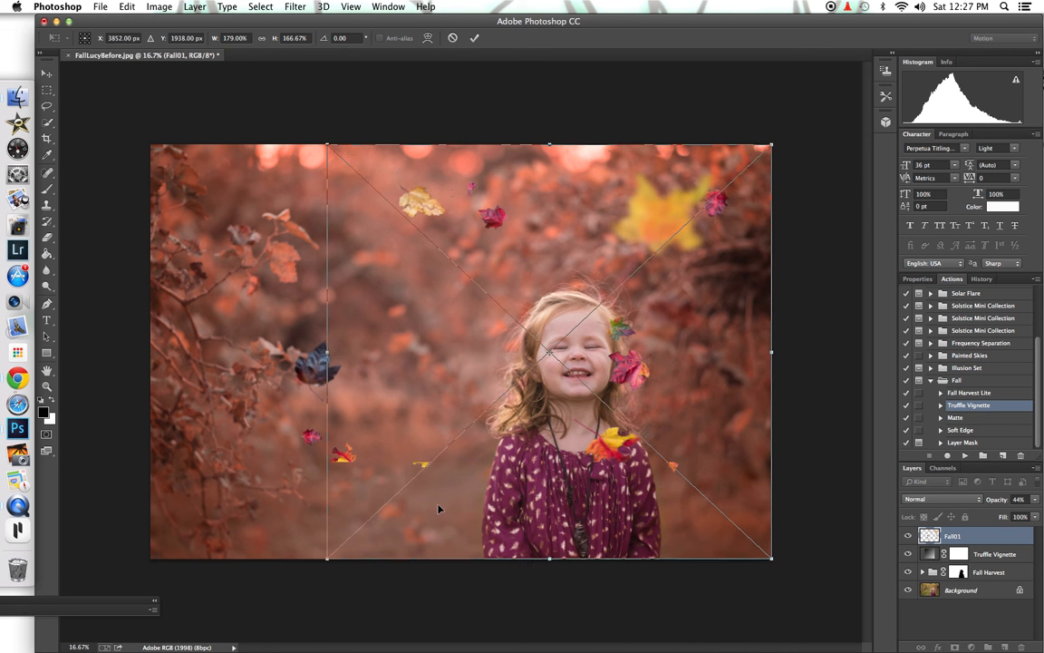
drag(760, 147, 774, 145)
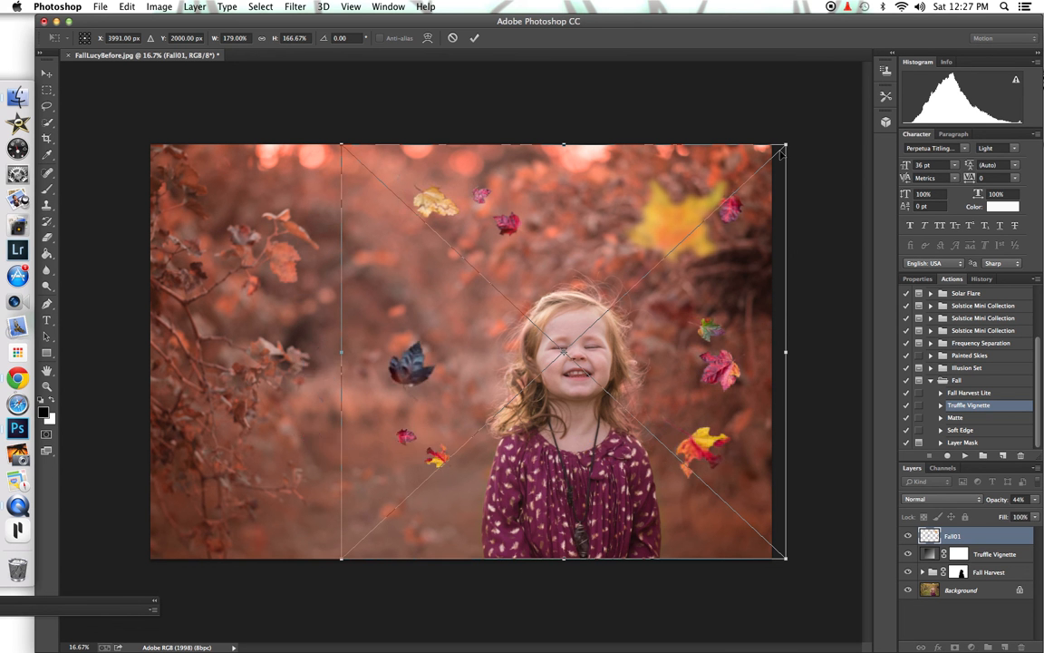
drag(485, 354, 471, 358)
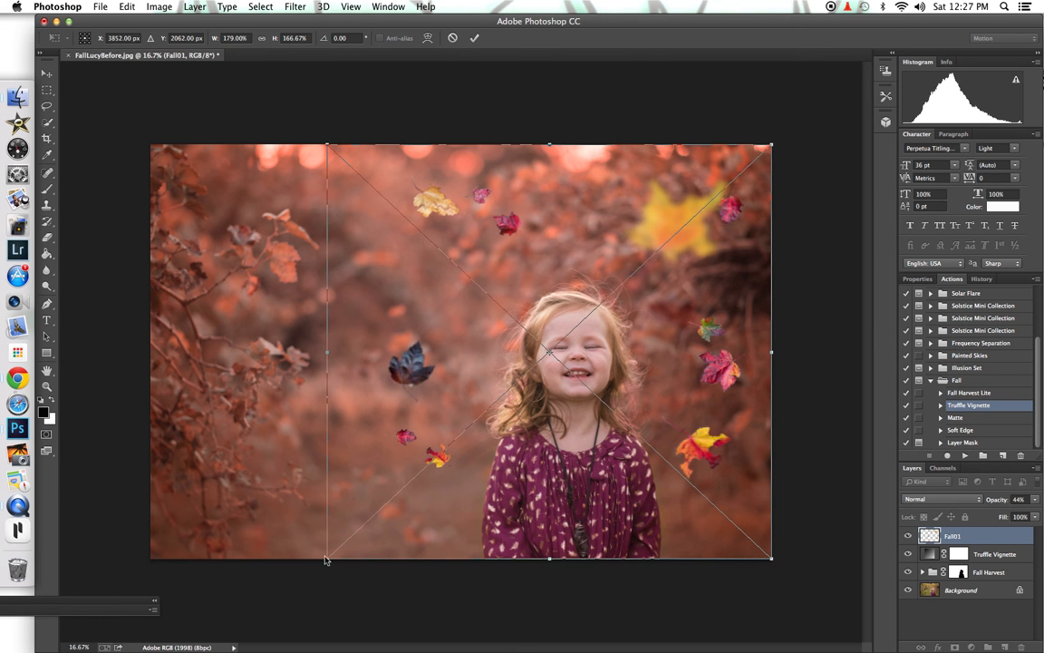
drag(326, 559, 313, 577)
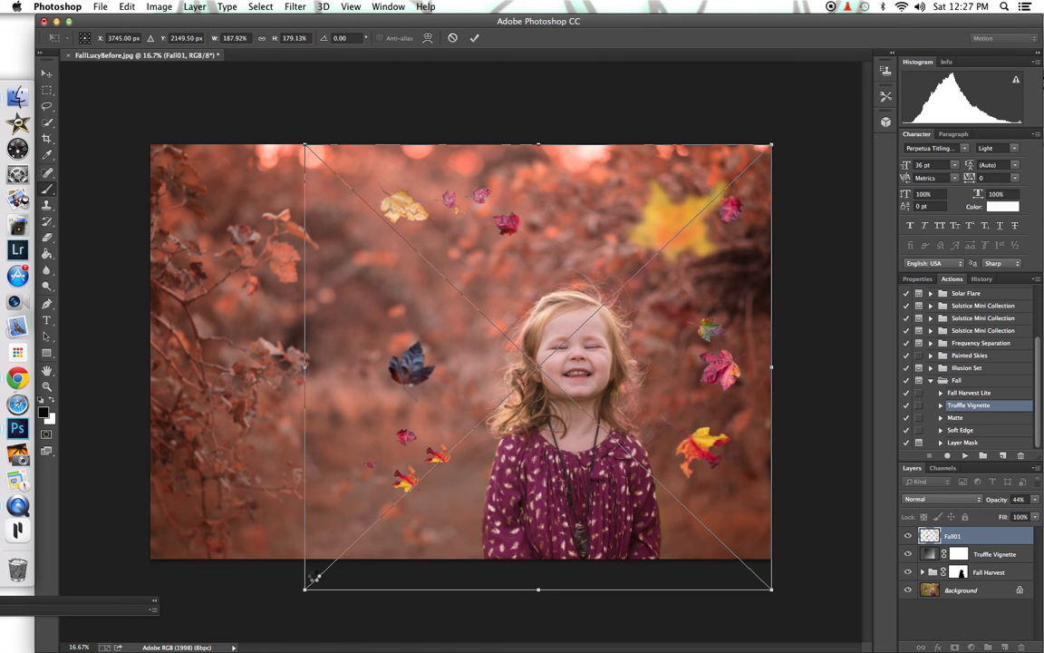
key(Return)
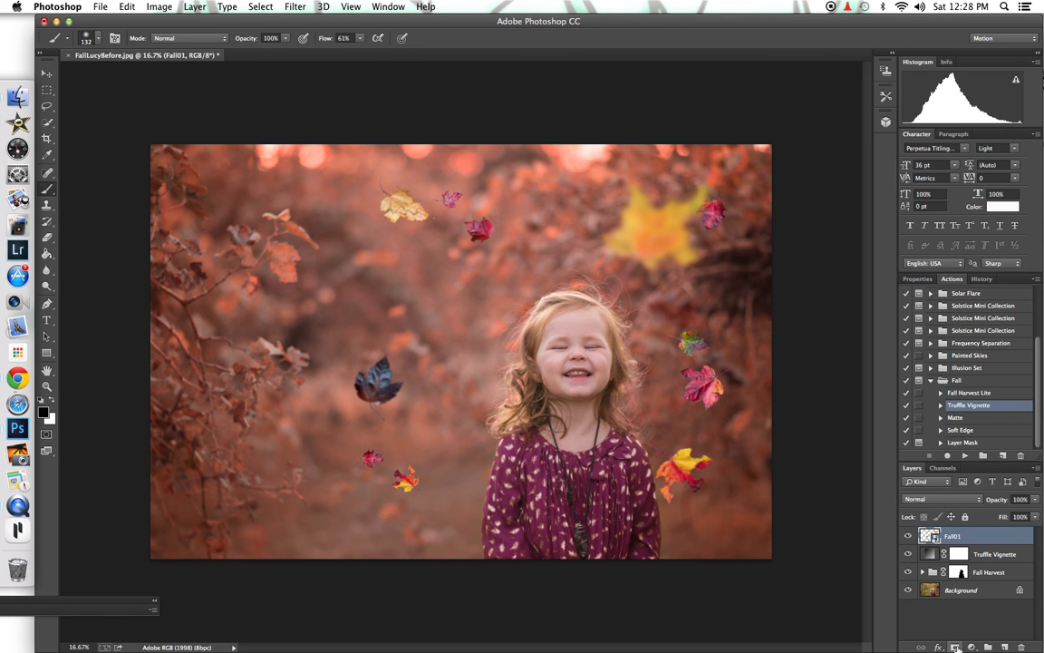
Add a white layer mask to the Fall01 leaf layer
click(983, 444)
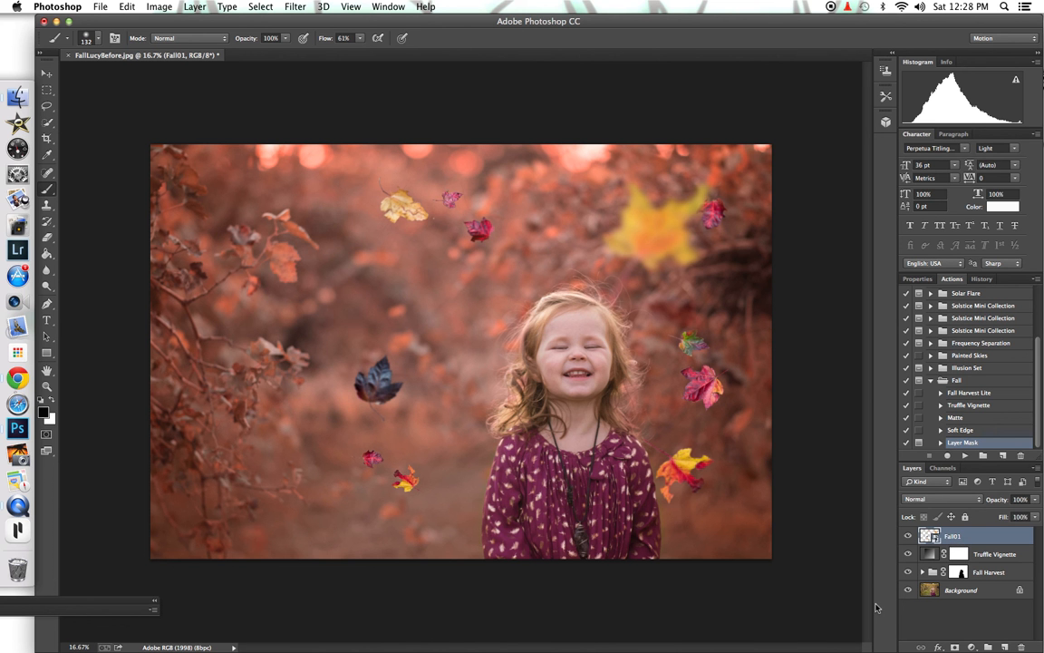
click(956, 644)
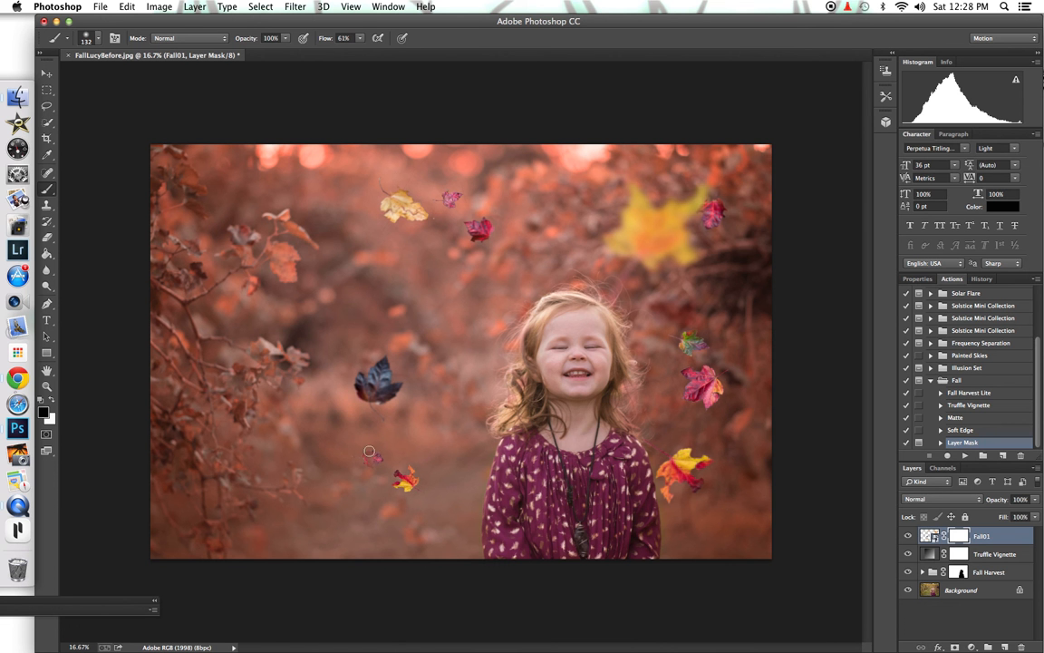
Try brushing out the small red leaf in the lower background on the Fall01 mask, and undo the stroke
mouse_move(373, 458)
mouse_down()
mouse_move(365, 459)
mouse_move(384, 463)
mouse_up()
click(126, 8)
click(137, 26)
click(121, 7)
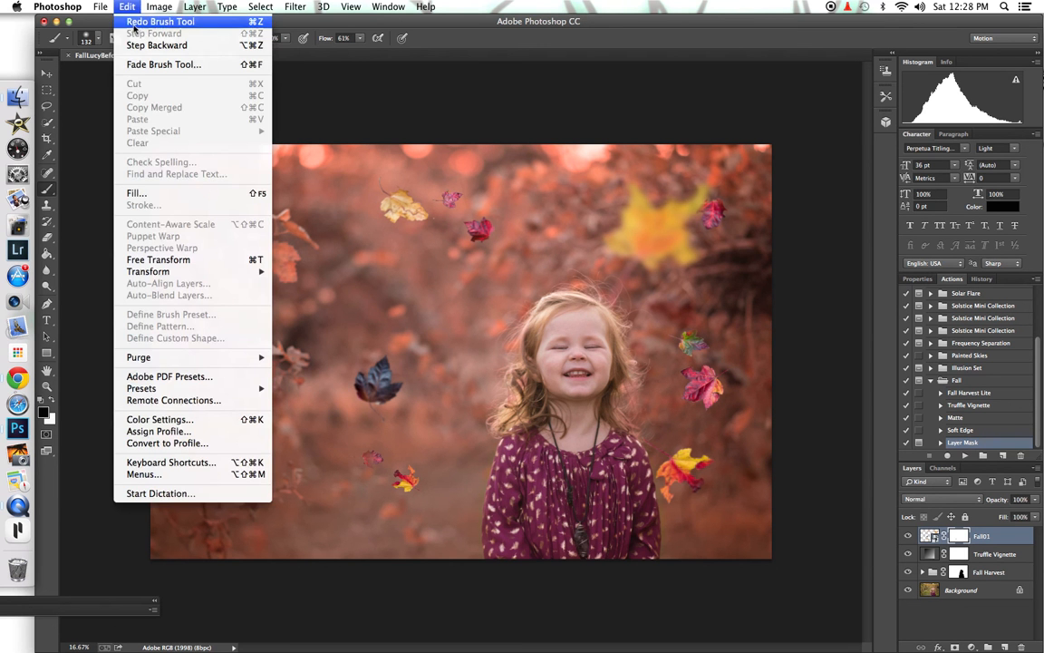
click(145, 44)
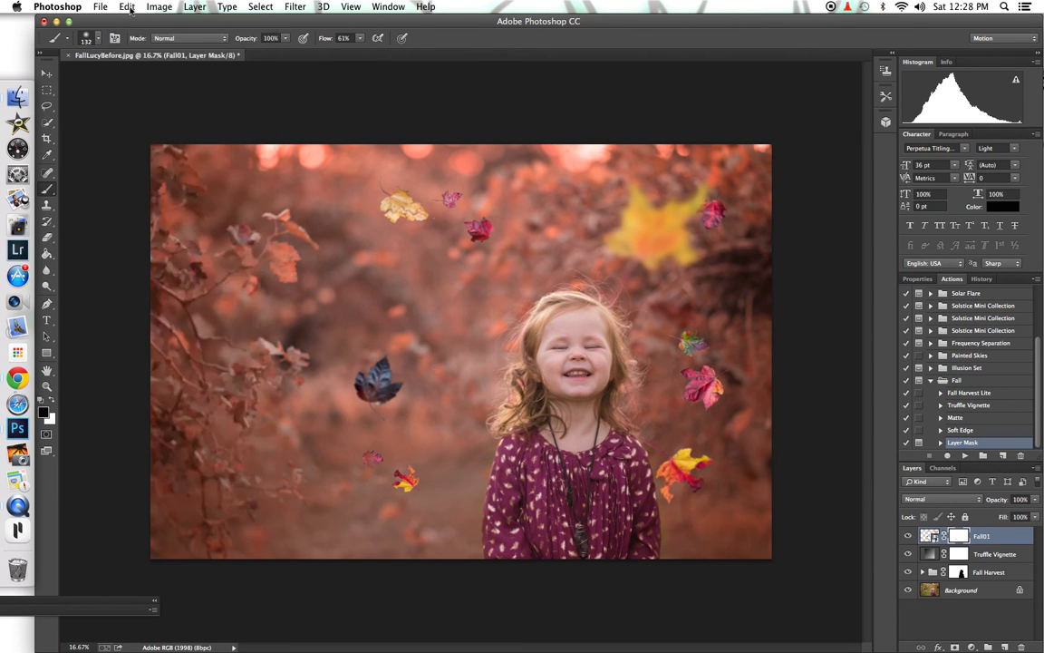
click(981, 278)
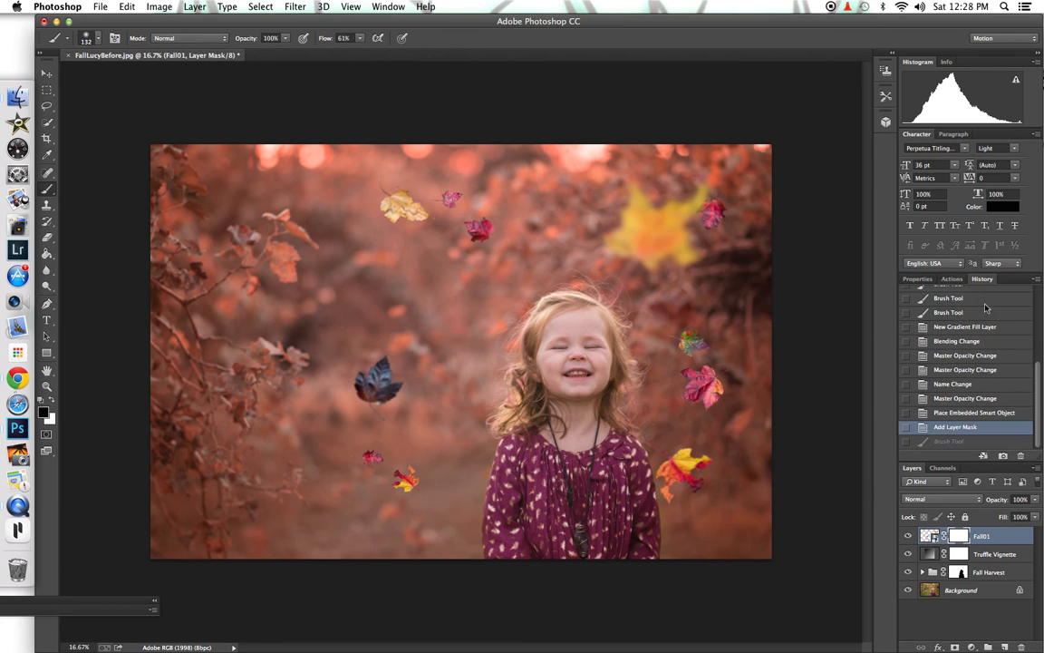
click(958, 430)
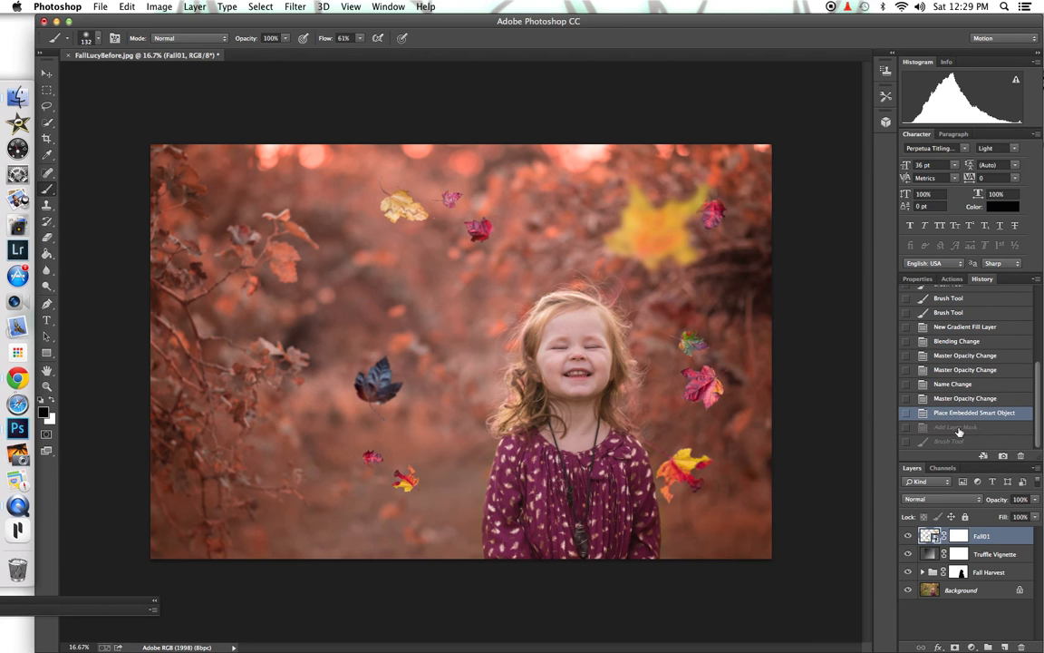
click(952, 278)
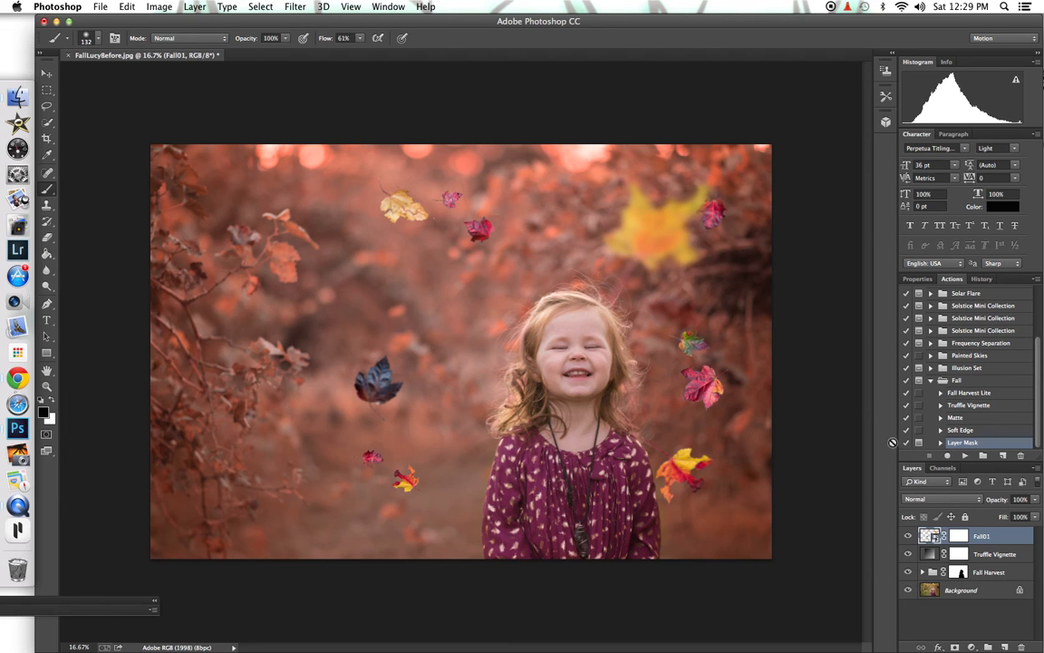
Move the Fall01 layer below Fall Harvest and mask the large blurred leaf back to yellow with a 182 px brush at 39% flow
drag(1004, 536, 1009, 583)
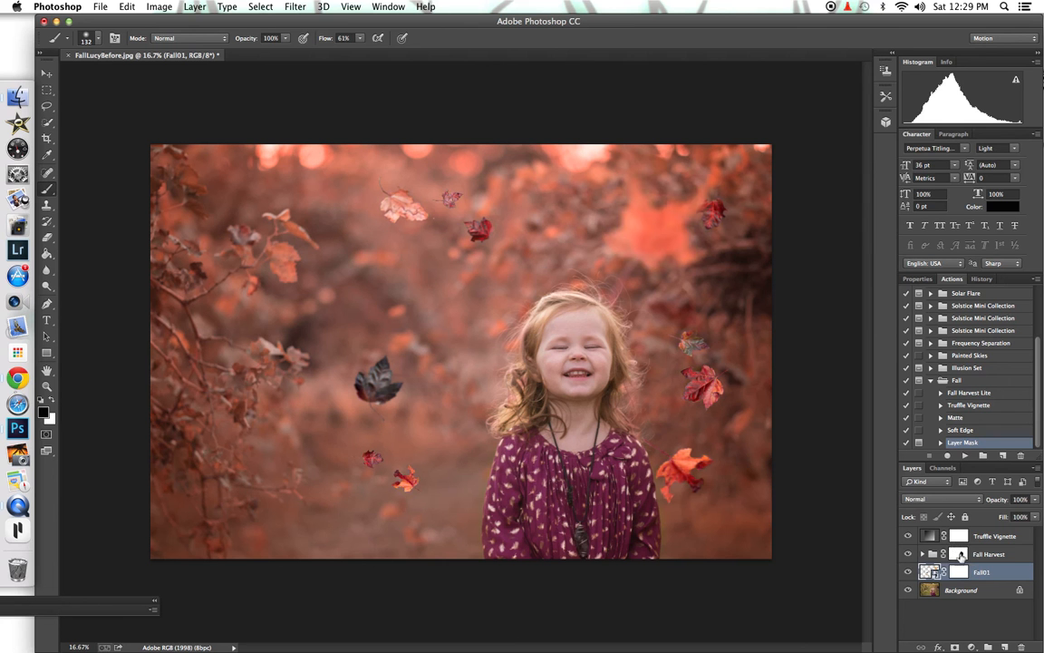
click(959, 554)
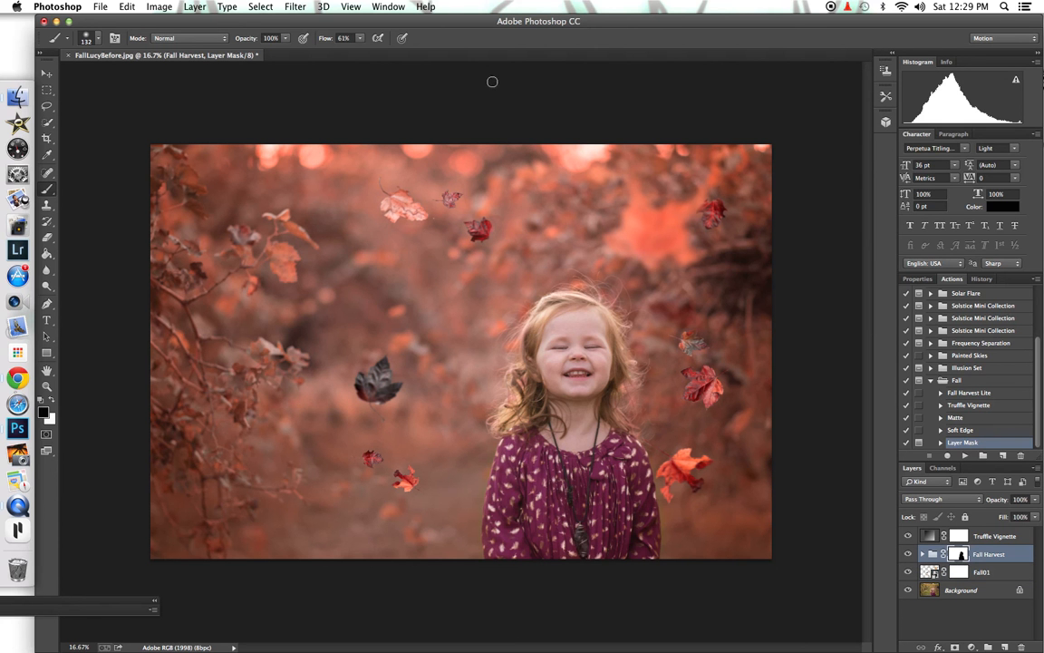
mouse_move(638, 237)
mouse_down()
mouse_move(627, 238)
mouse_move(642, 189)
mouse_move(659, 237)
mouse_up()
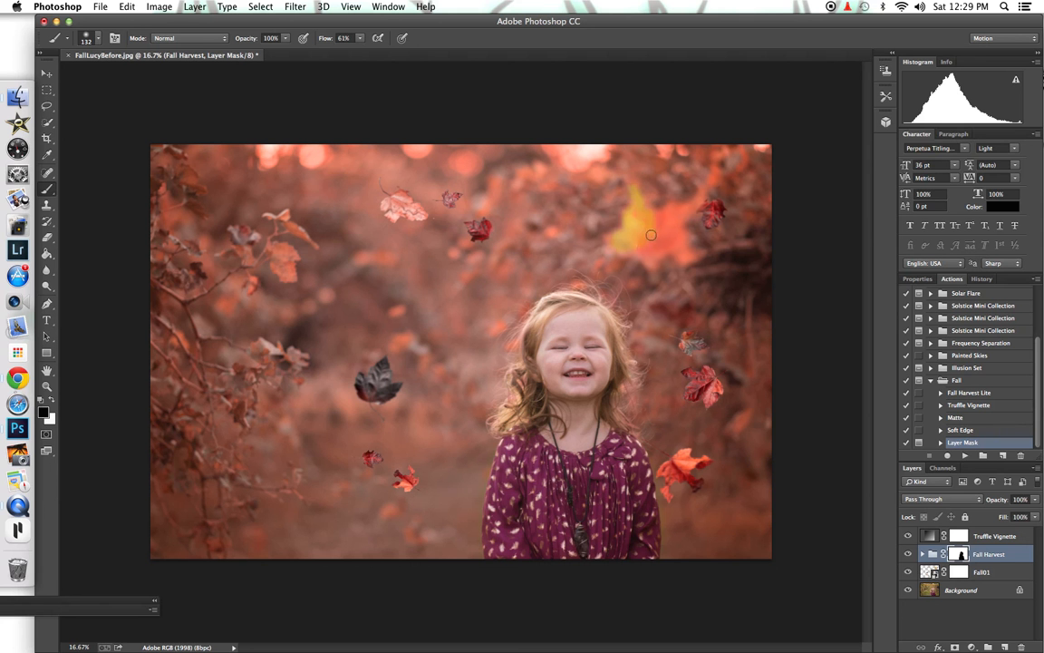
click(85, 38)
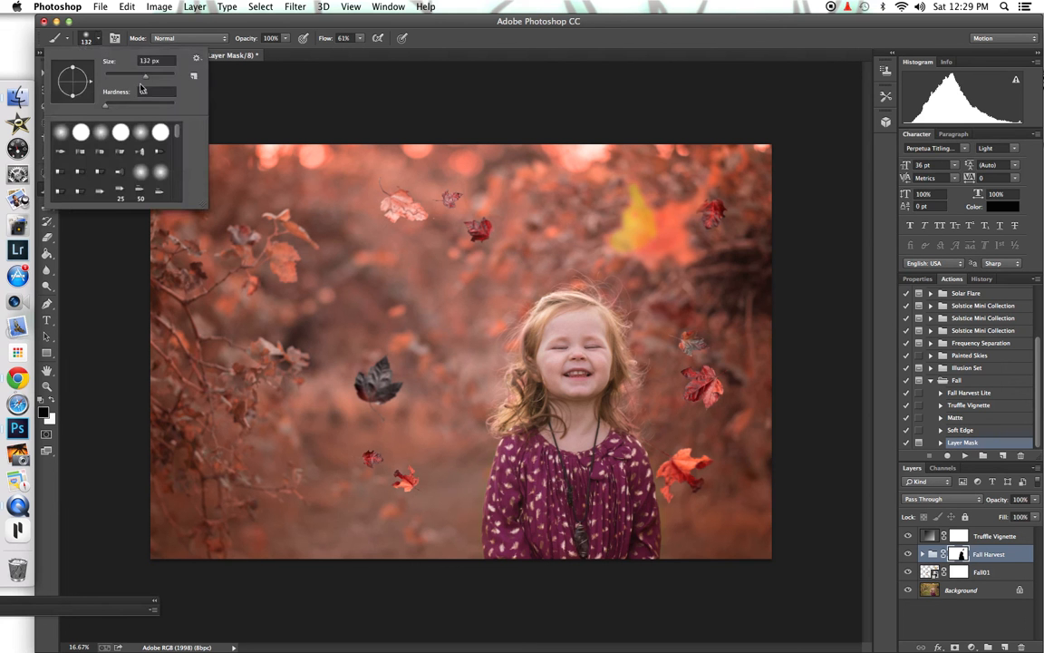
click(360, 39)
click(349, 51)
mouse_move(672, 225)
mouse_down()
mouse_move(651, 258)
mouse_move(657, 234)
mouse_move(698, 187)
mouse_move(681, 246)
mouse_move(692, 254)
mouse_move(660, 226)
mouse_move(674, 207)
mouse_move(658, 250)
mouse_move(625, 243)
mouse_up()
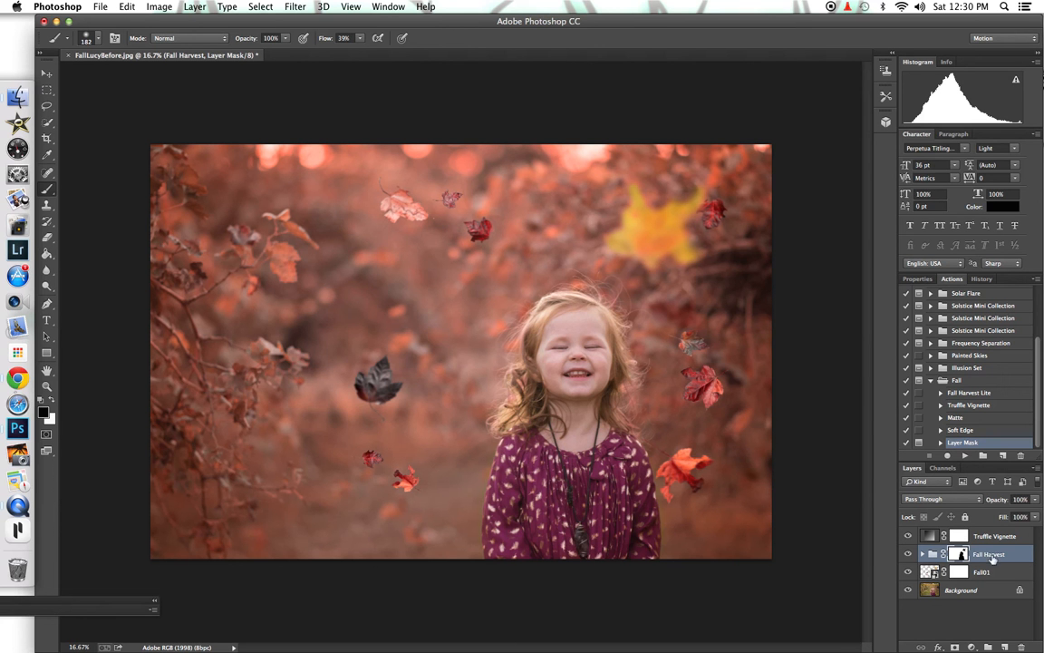
Run the Soft Edge action and mask its softening off the girl and the falling leaves with a brush at 100% flow
click(962, 430)
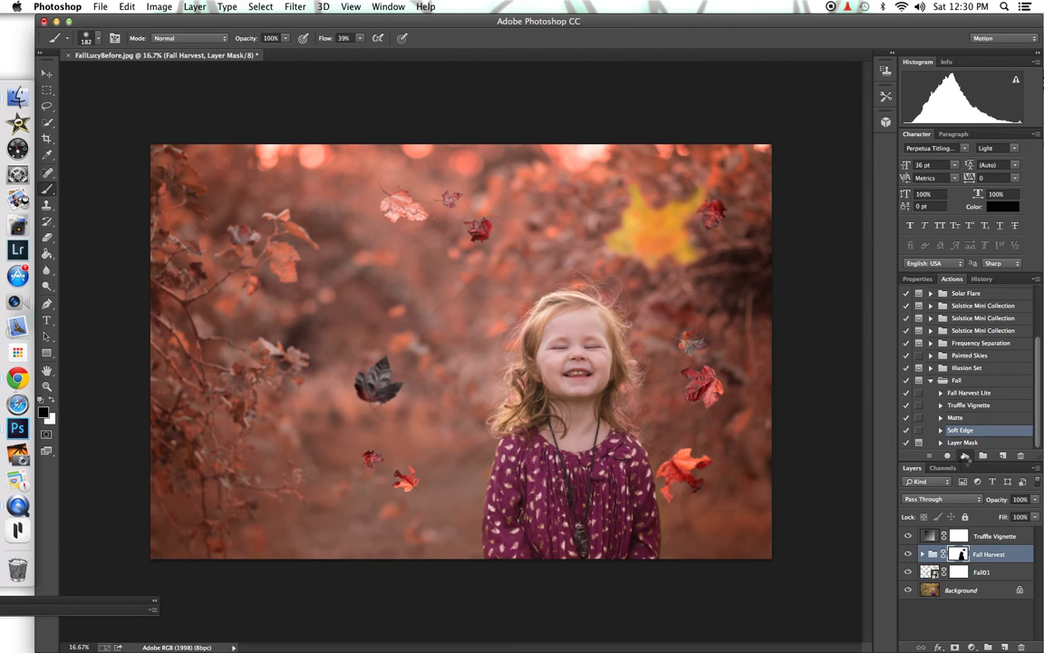
click(964, 456)
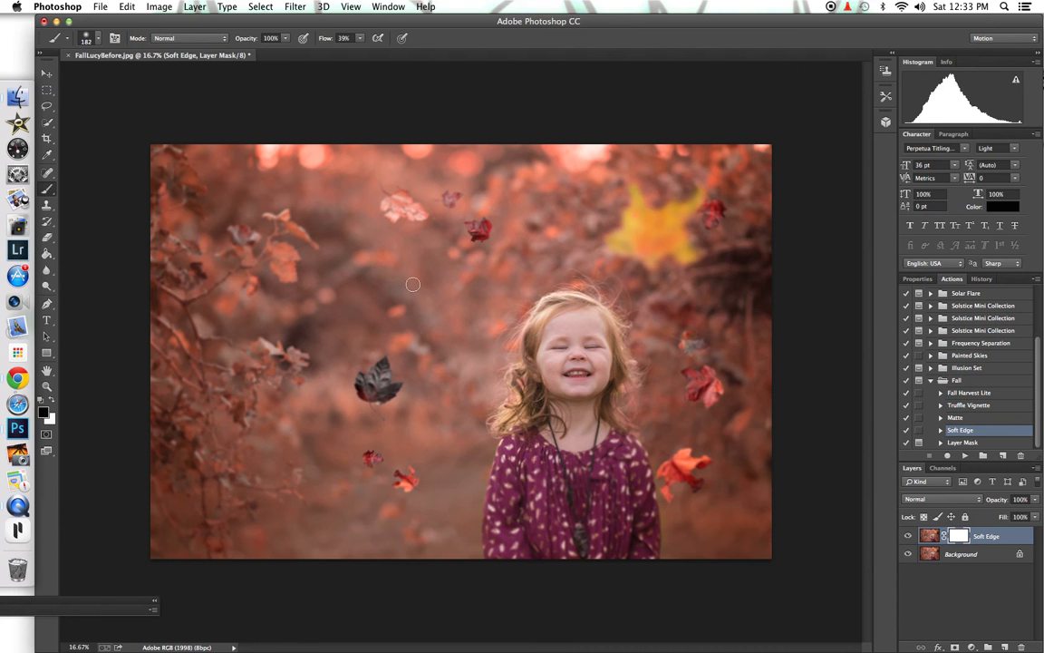
click(360, 38)
drag(361, 51, 405, 85)
Run the Matte action from the Fall set and lower the Matte layer's opacity to 18%
click(970, 418)
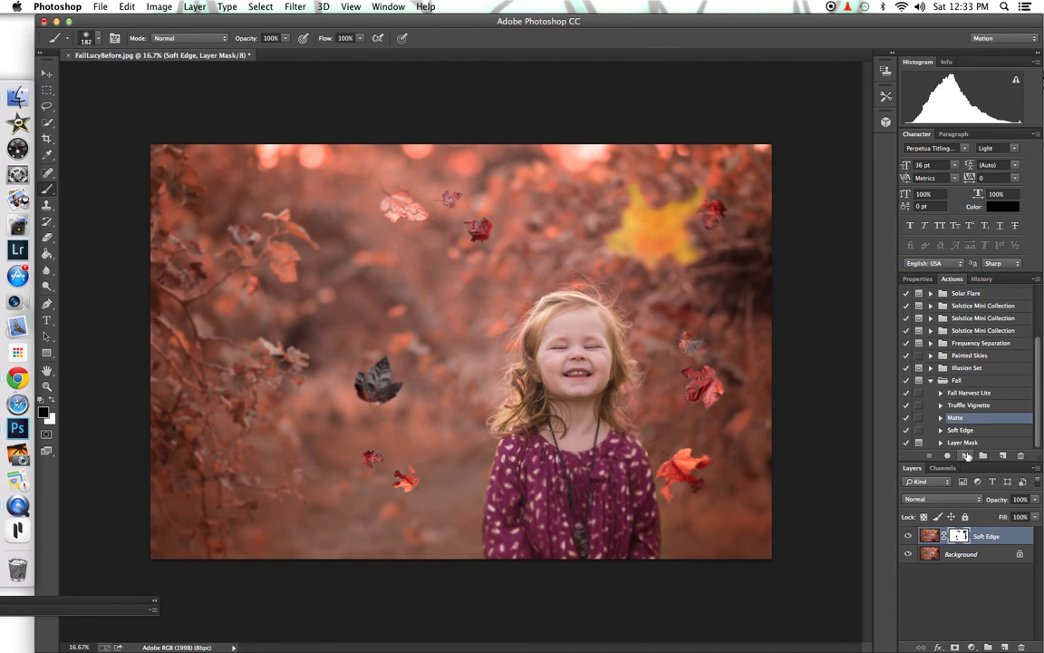
click(965, 454)
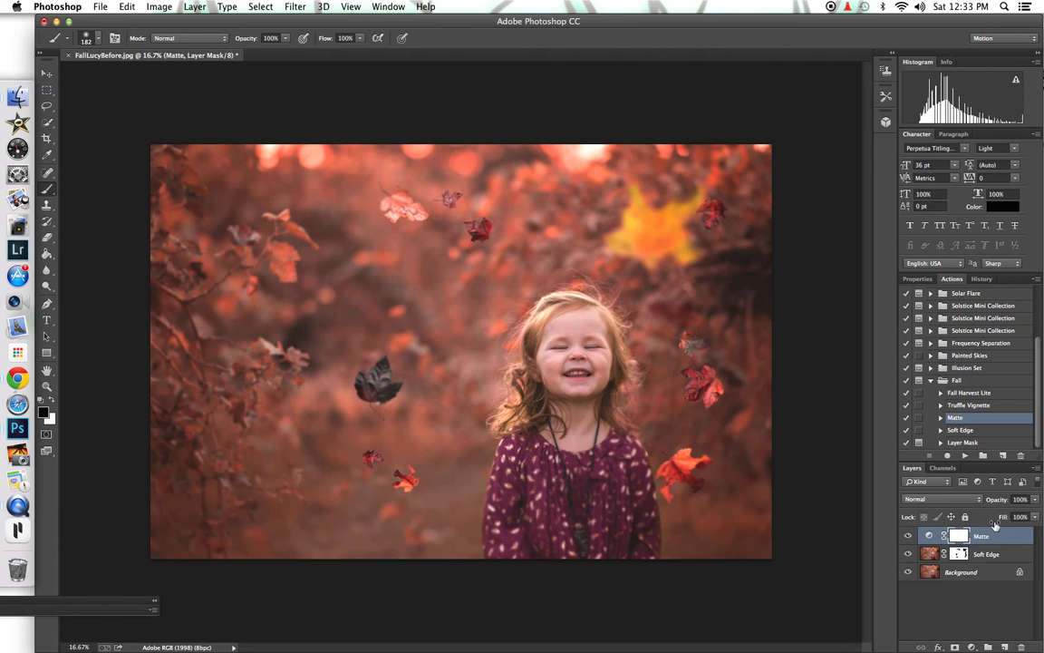
click(1035, 501)
drag(1008, 516, 1000, 531)
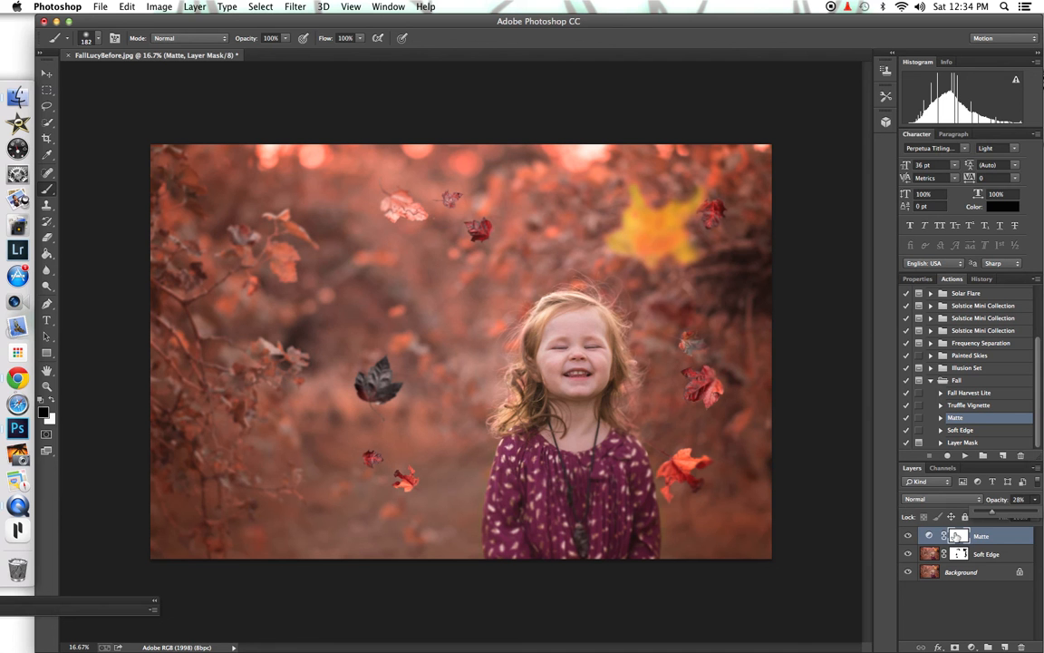
drag(992, 512, 988, 515)
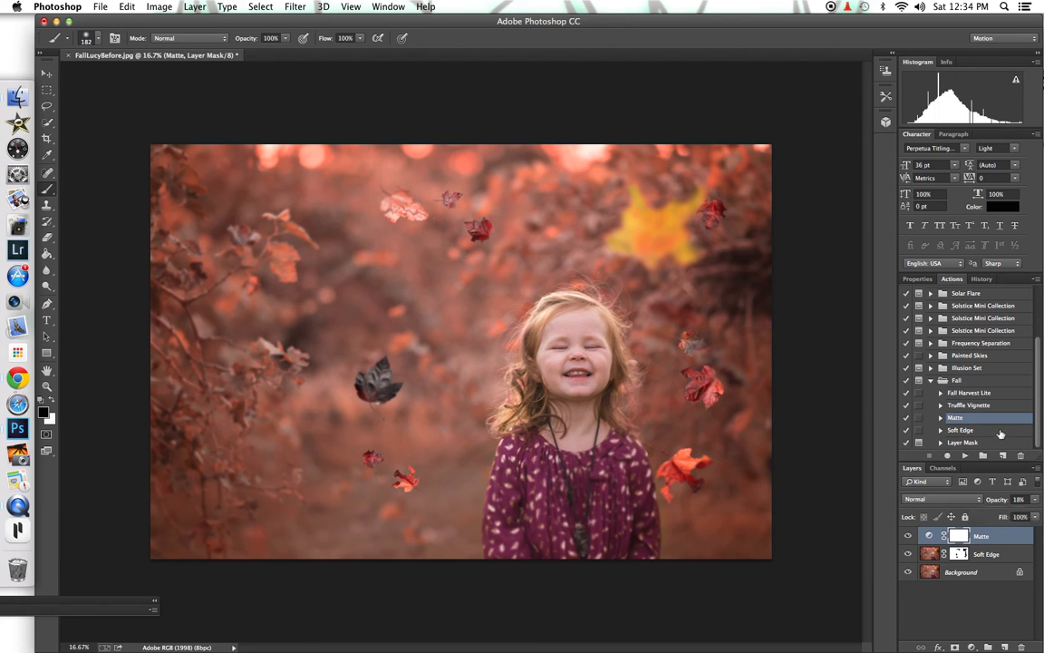
Compare the edit with the original by restoring the FallLucyBefore.jpg history snapshot and returning to the latest Master Opacity Change state
click(1004, 430)
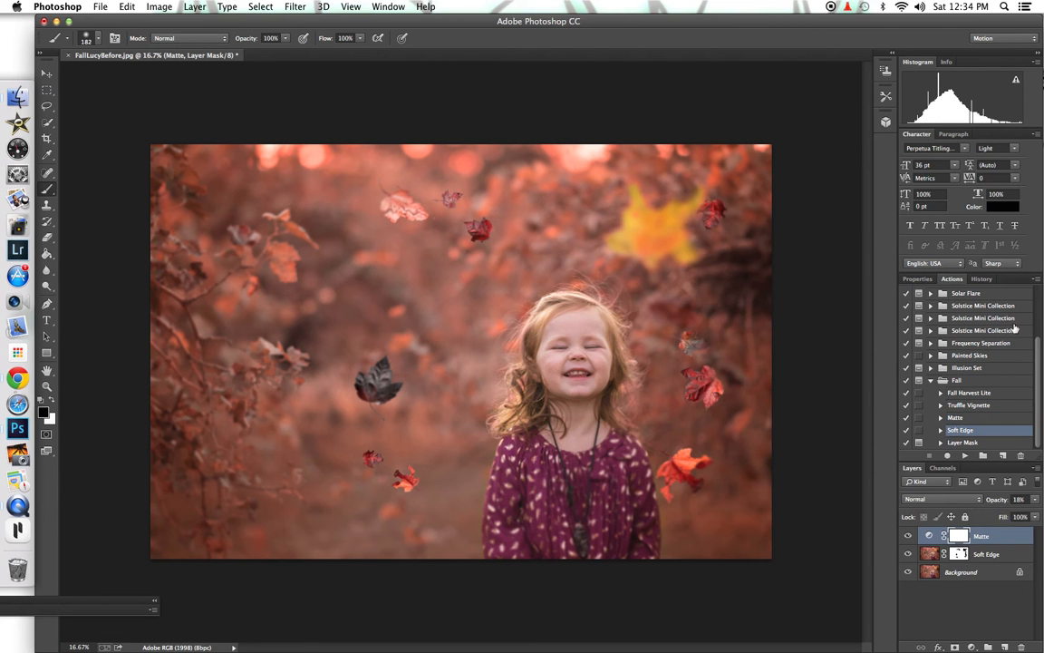
drag(1039, 352, 1033, 276)
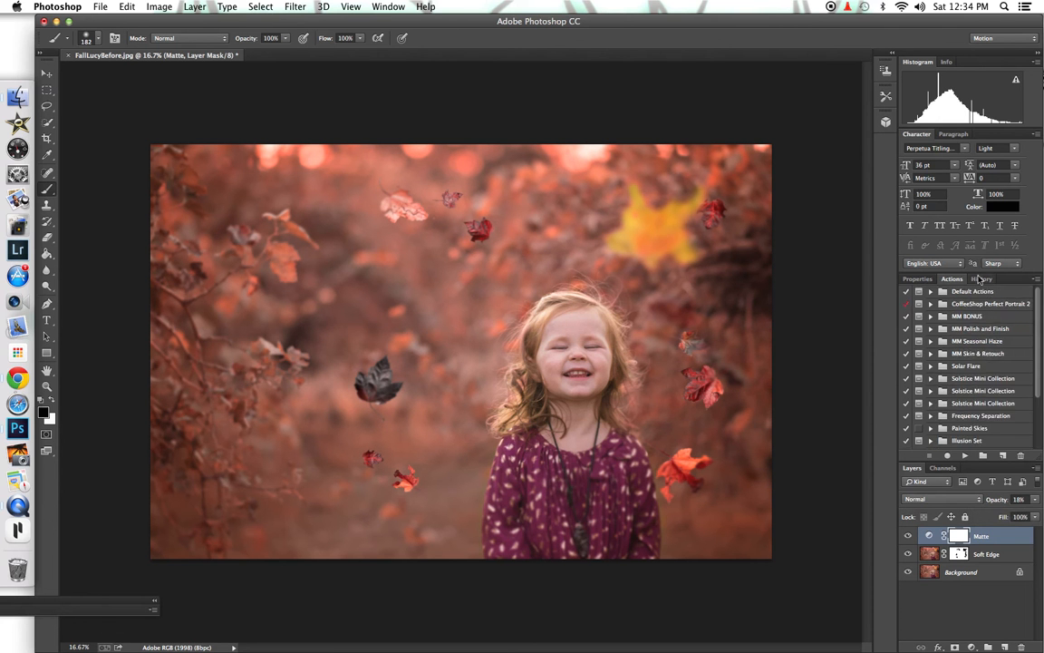
click(981, 281)
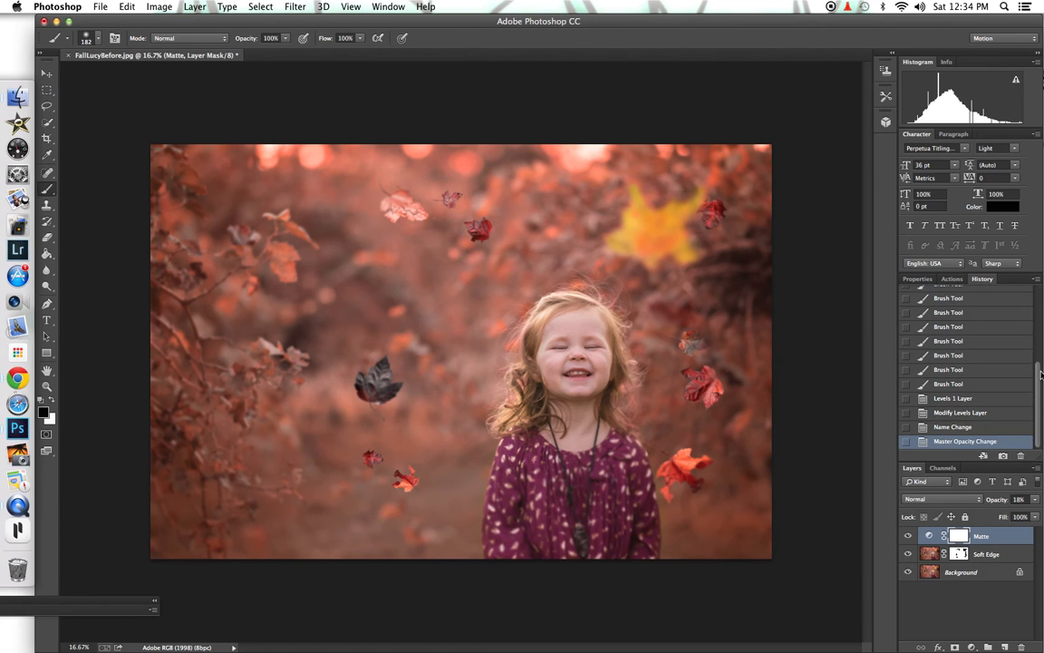
scroll(961, 362, up, 5)
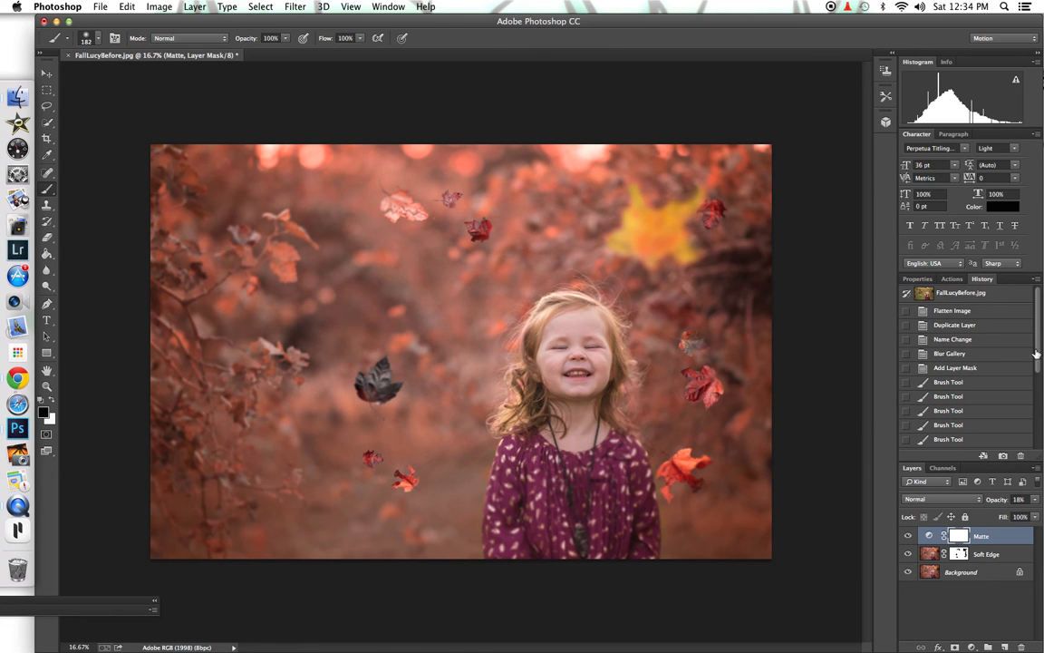
click(936, 295)
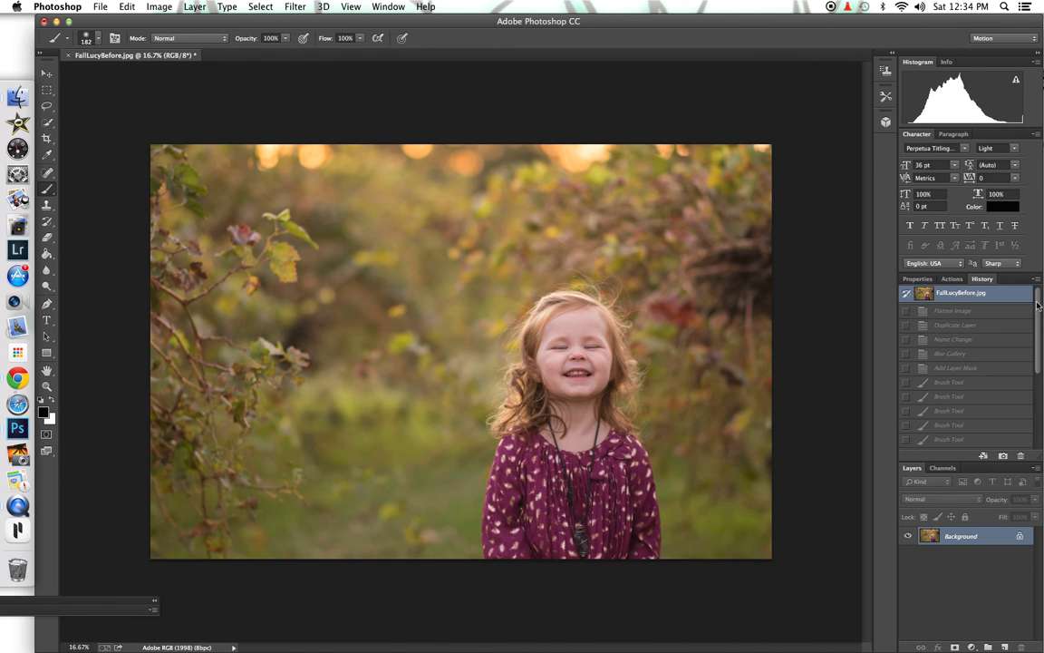
drag(1038, 306, 1038, 403)
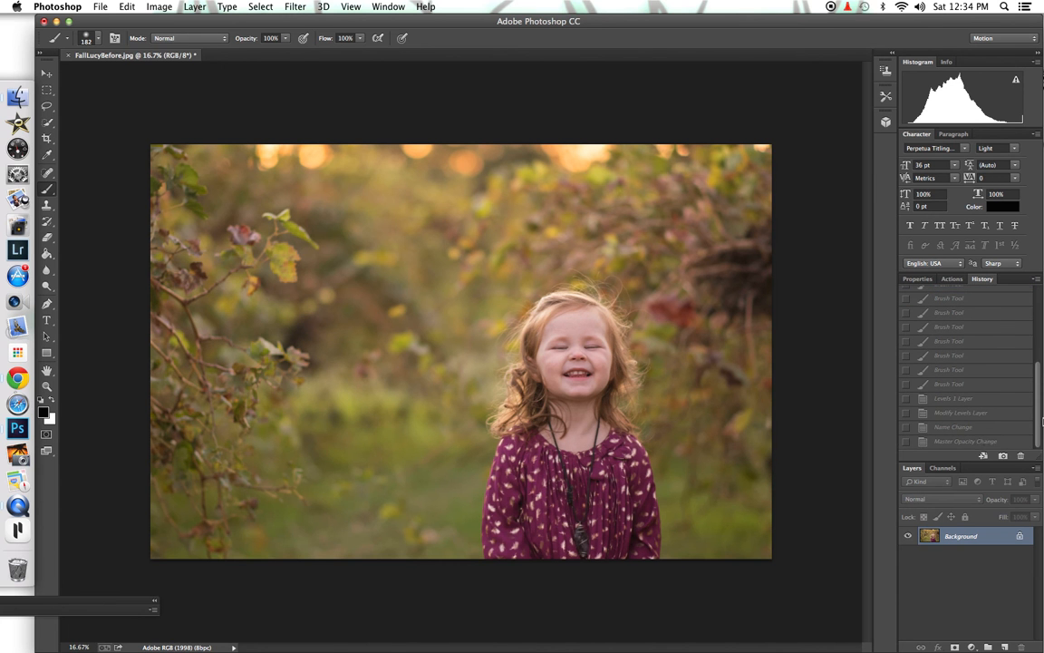
click(993, 444)
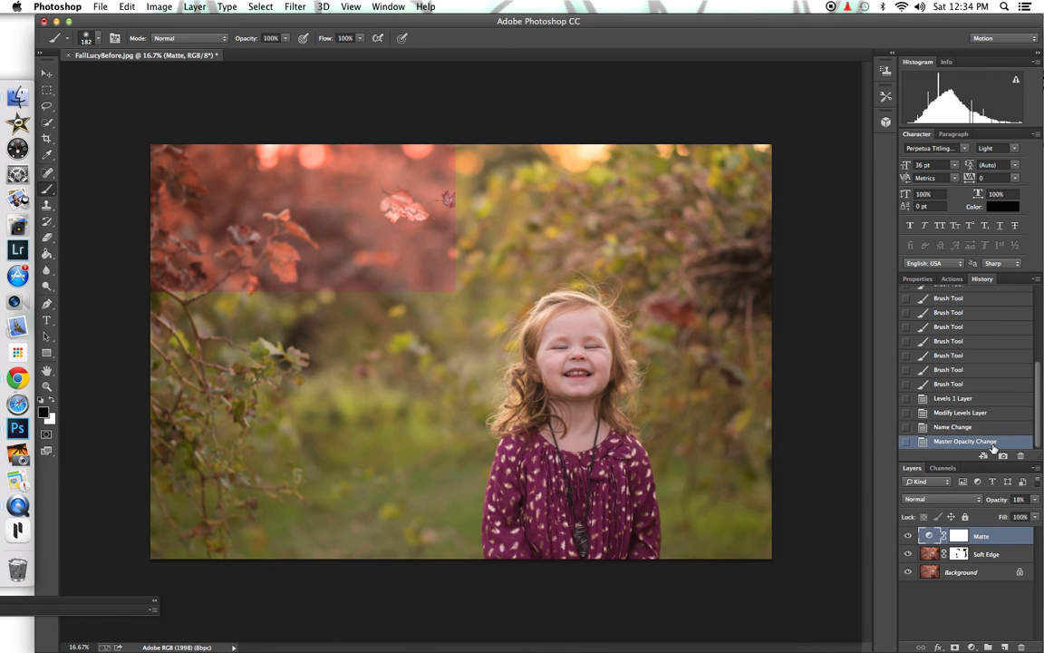